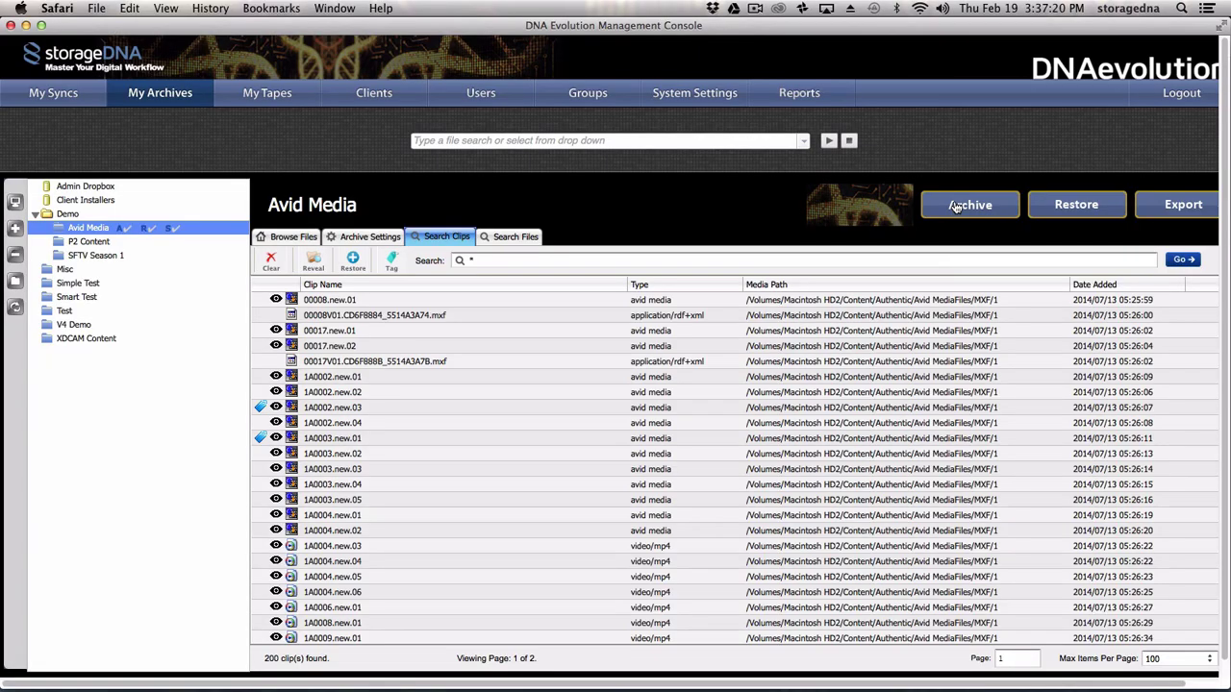
Step: Open the Avid Media archive console and start adding a new archive ticket
left_click(955, 206)
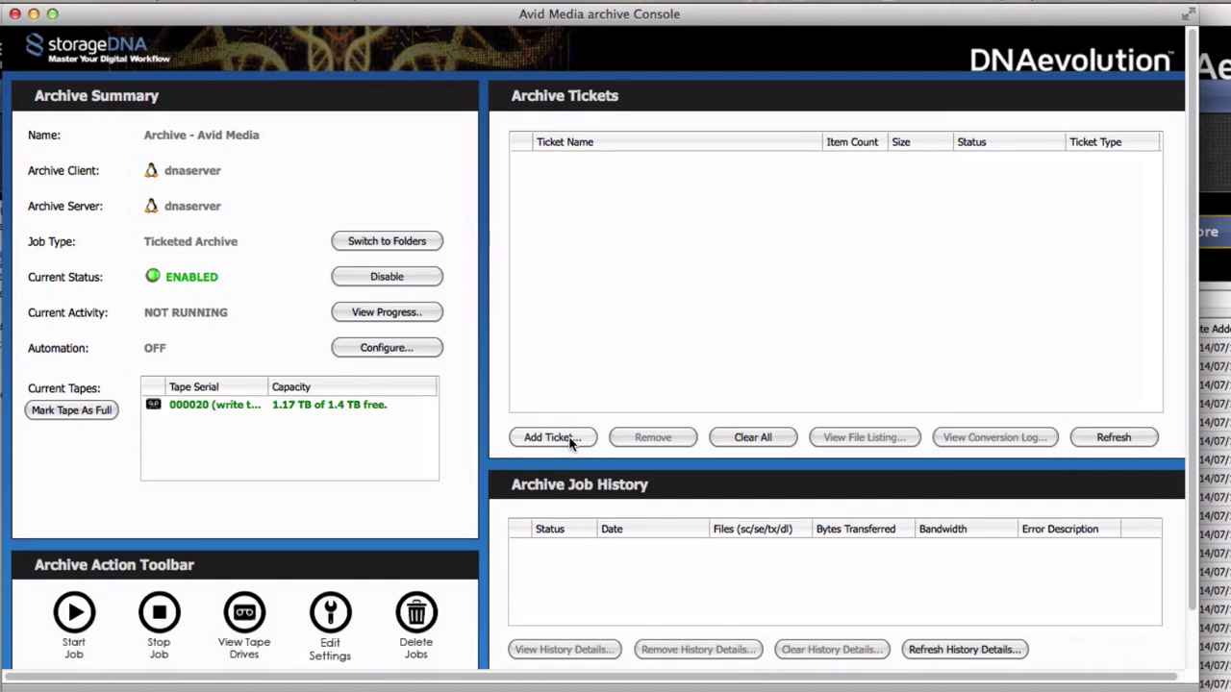
left_click(571, 441)
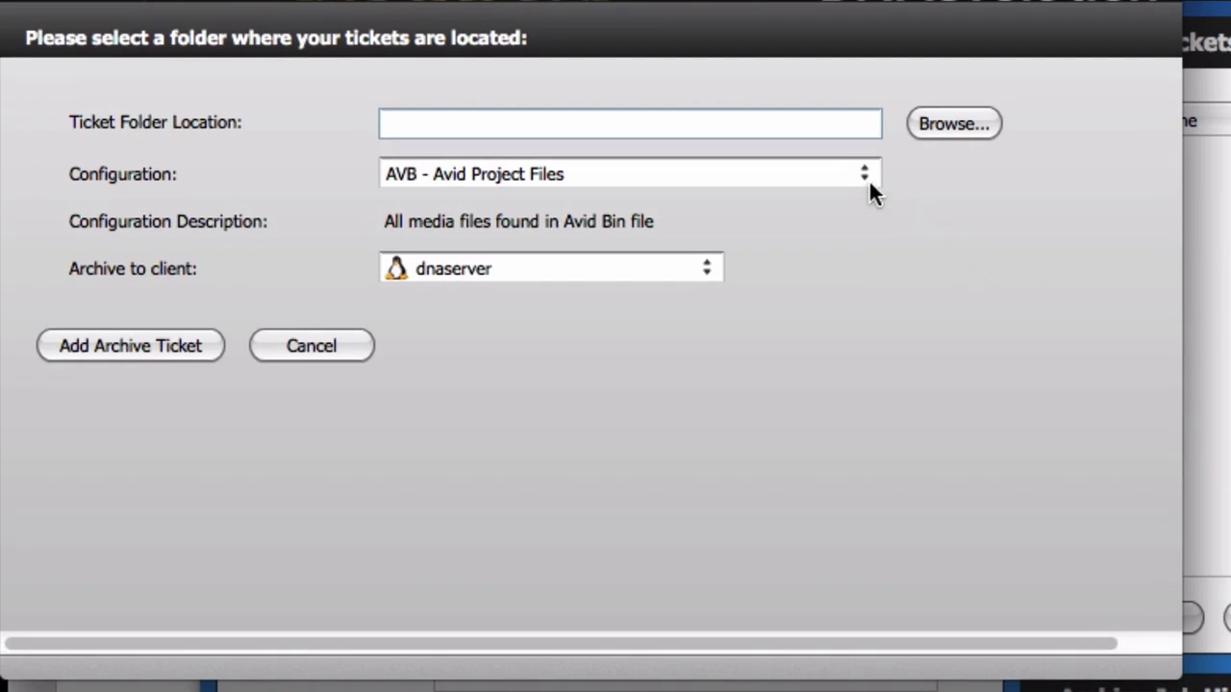
Step: Choose AVB - Avid Project Files as the ticket configuration
left_click(864, 177)
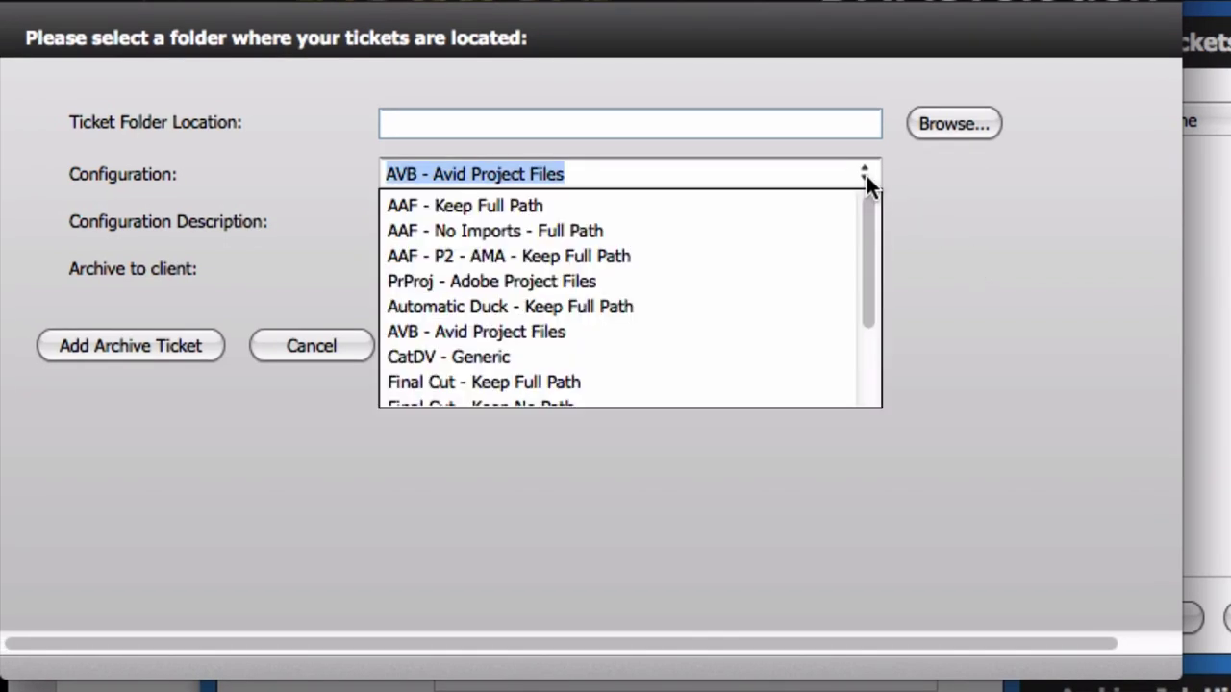
left_click(499, 332)
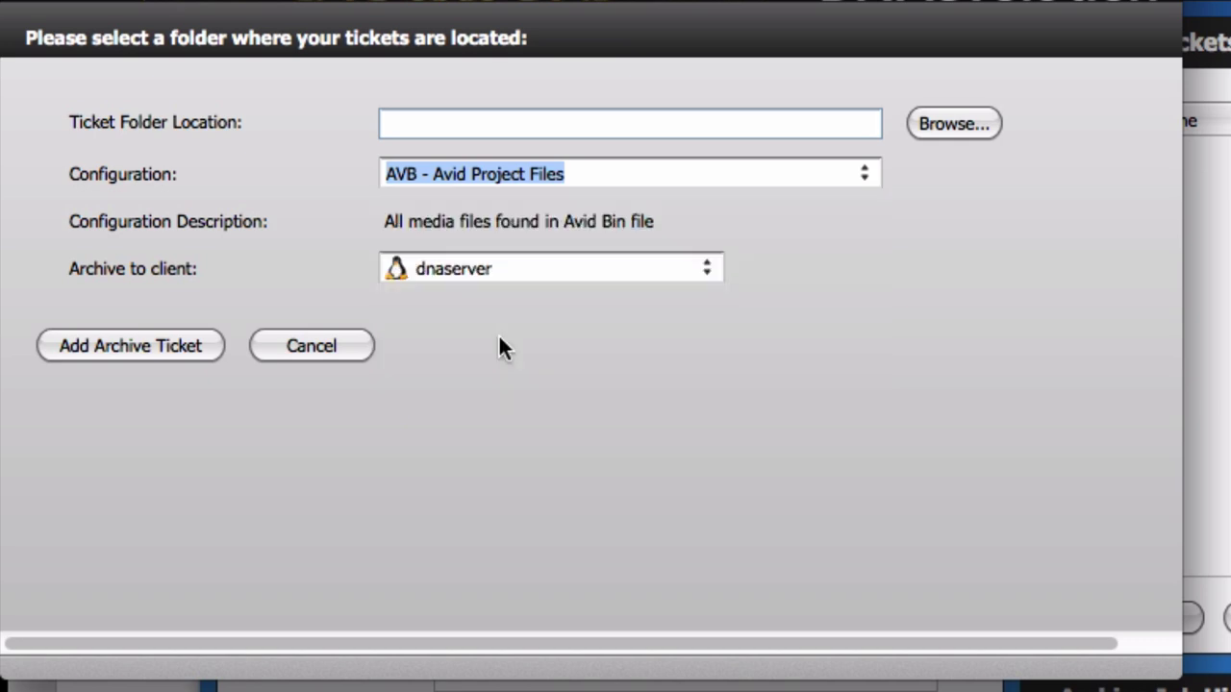
Step: Set the ticket folder to /sdna_fs/Doug/Avid-Adobe-Projects/Avid/DRD11_Manchester
left_click(965, 121)
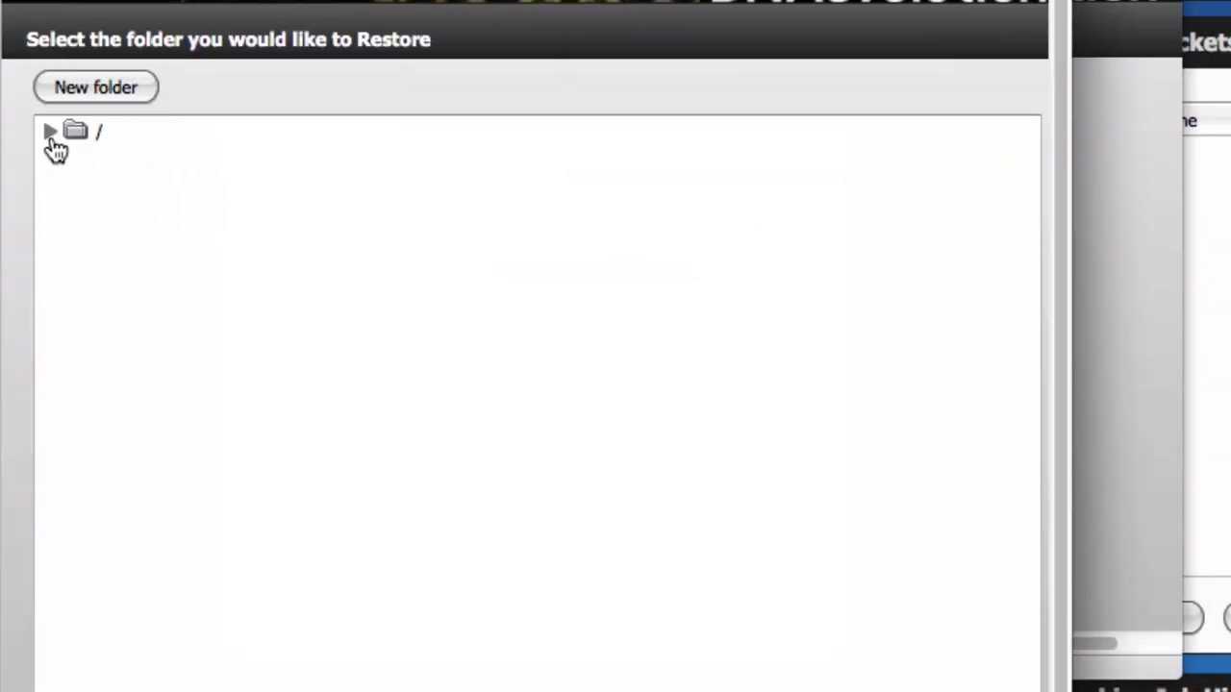
left_click(50, 132)
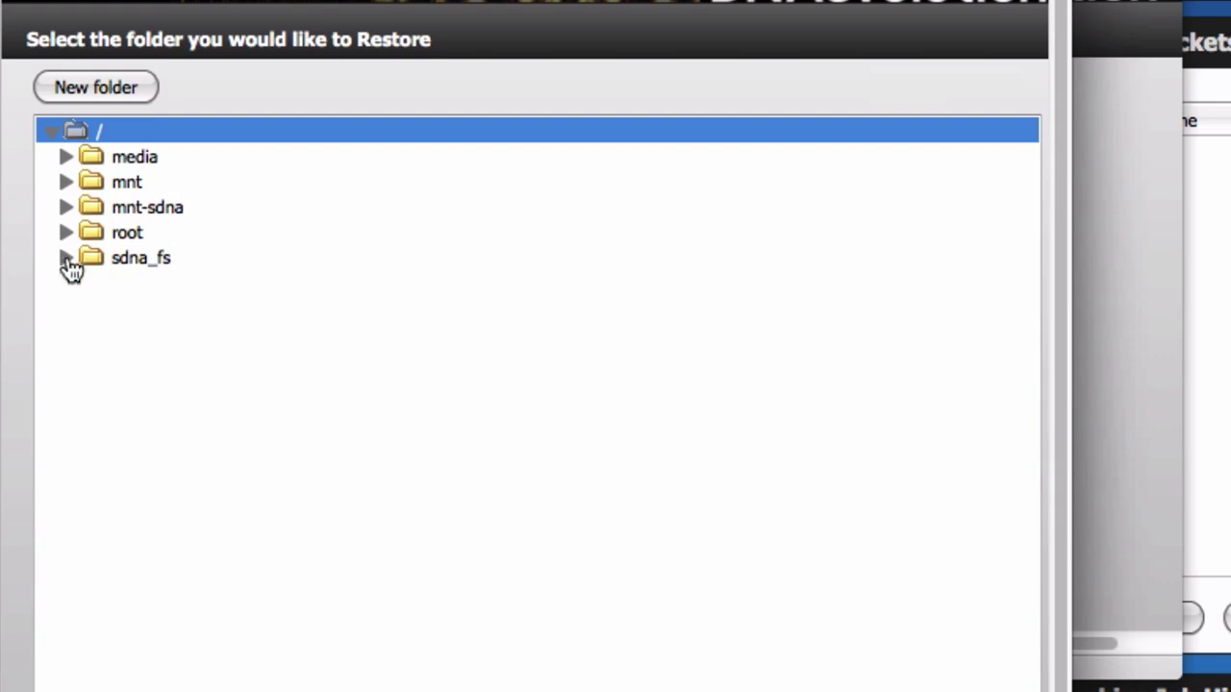
left_click(70, 257)
left_click(85, 334)
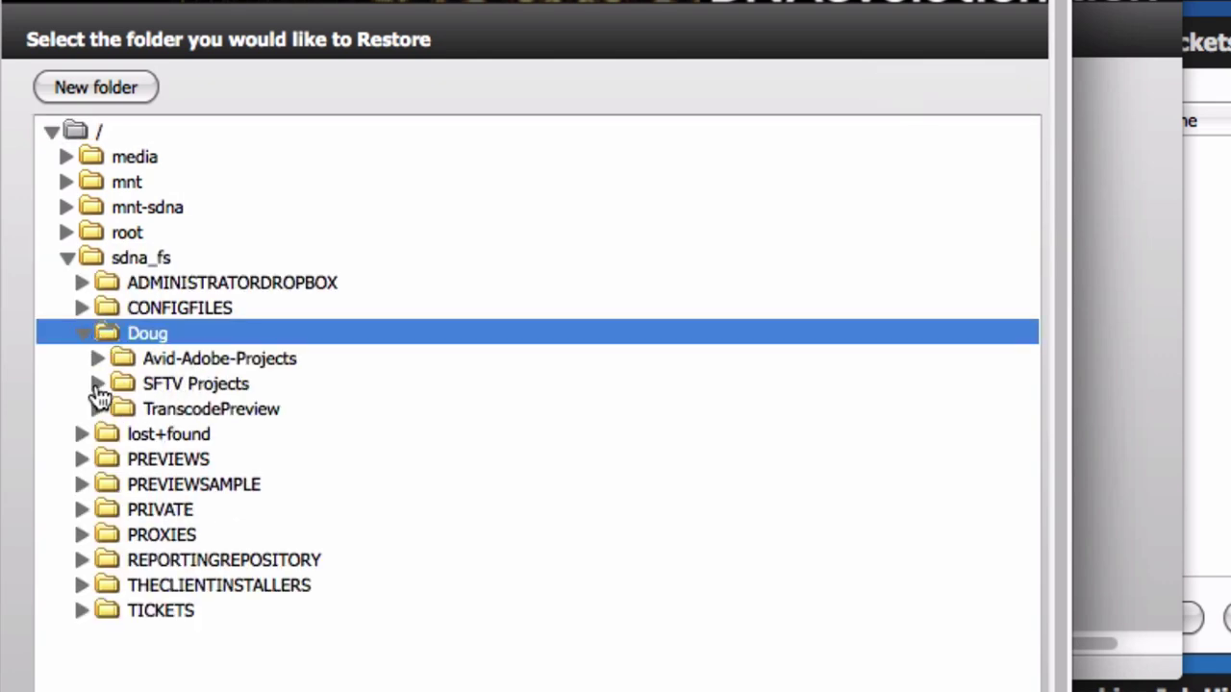
left_click(97, 385)
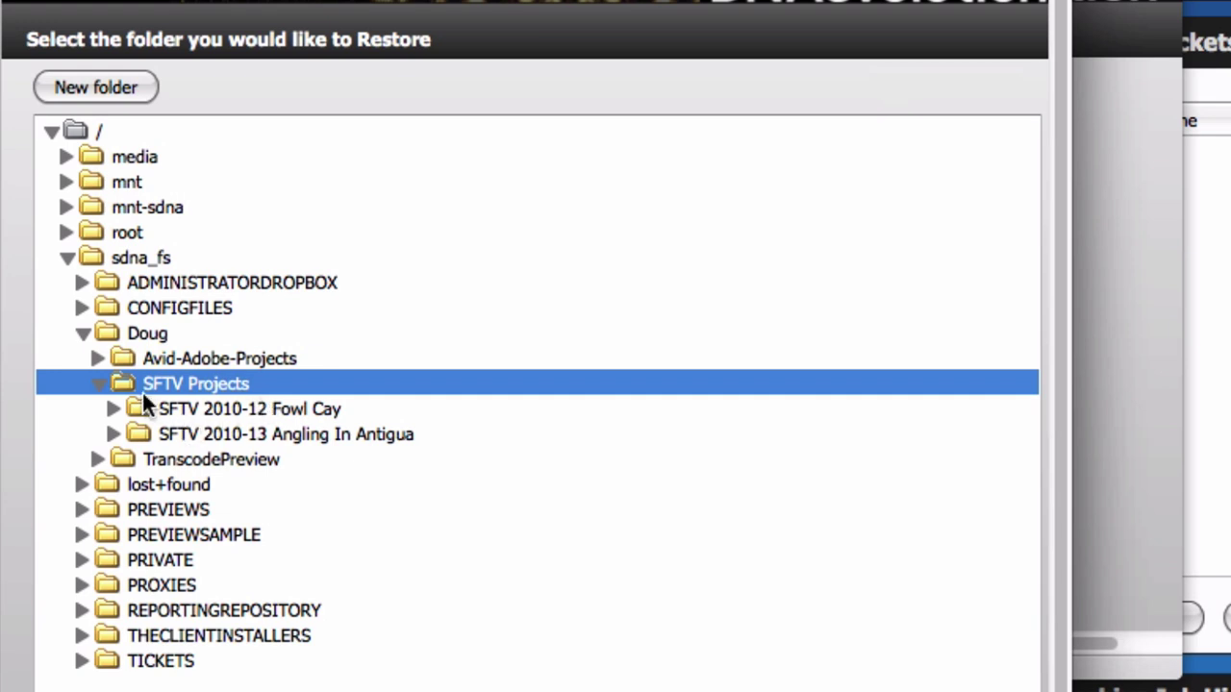
left_click(99, 359)
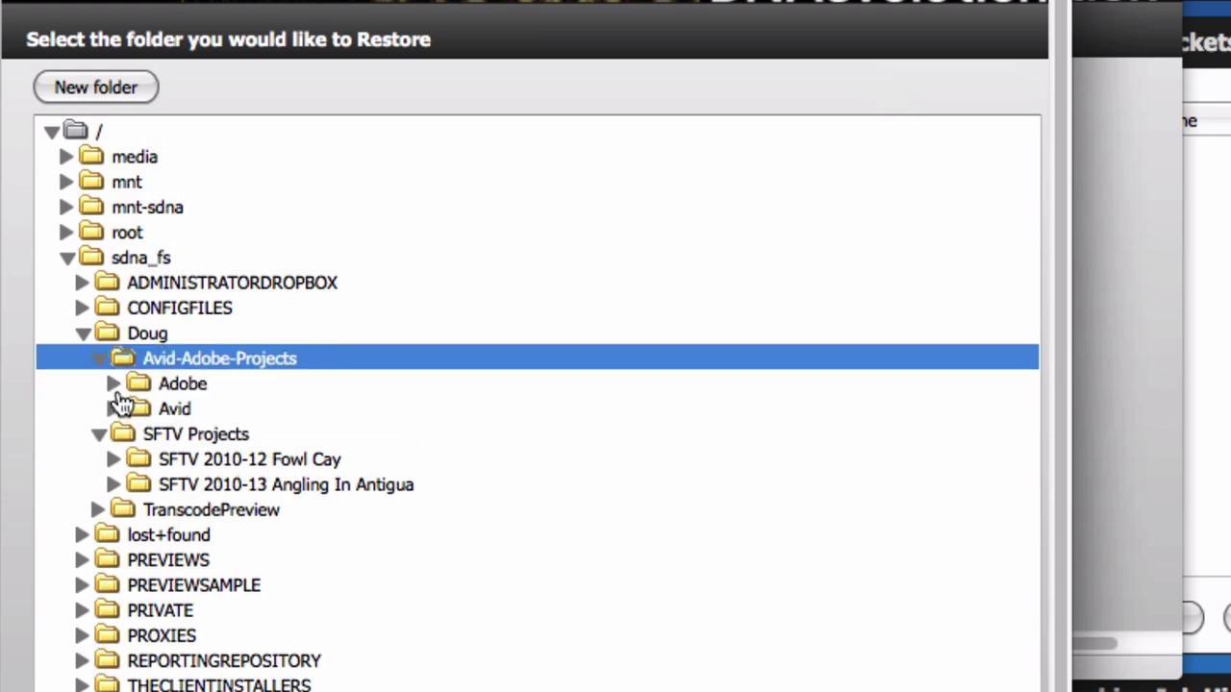
left_click(105, 411)
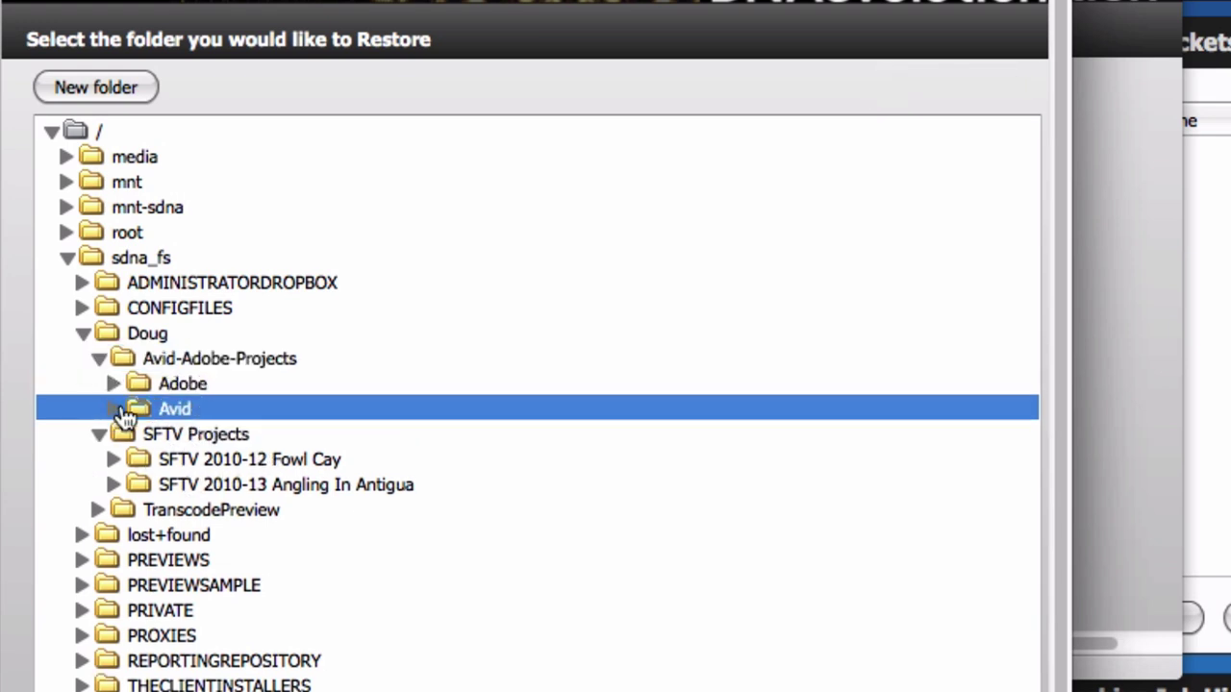
left_click(113, 409)
left_click(161, 435)
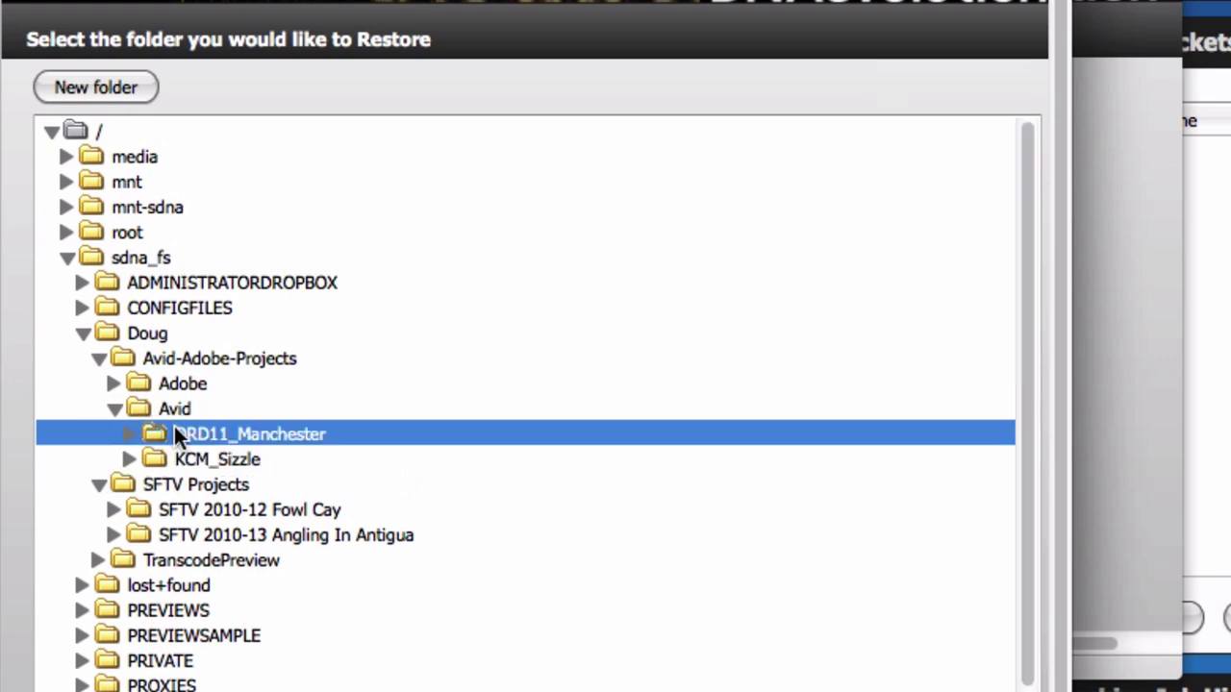
Step: Add the DRD11_Manchester ticket, then inspect its bin tickets such as Final Cut.avb and Guide.avb
key("Return")
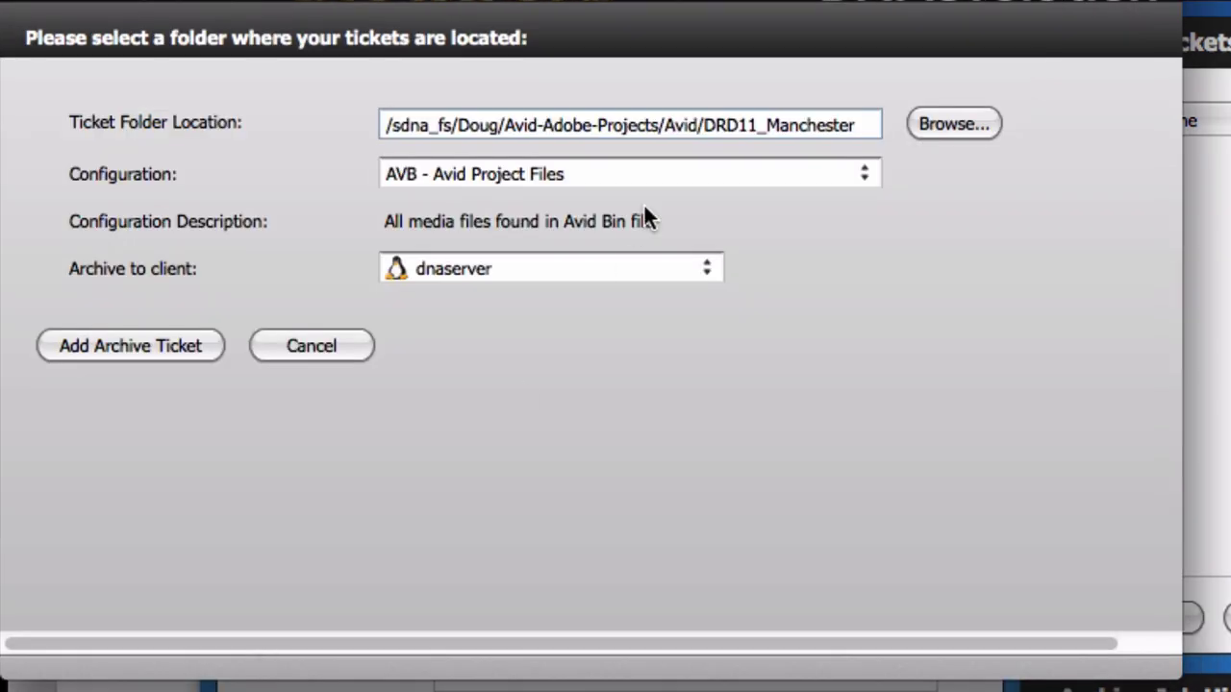
left_click(111, 341)
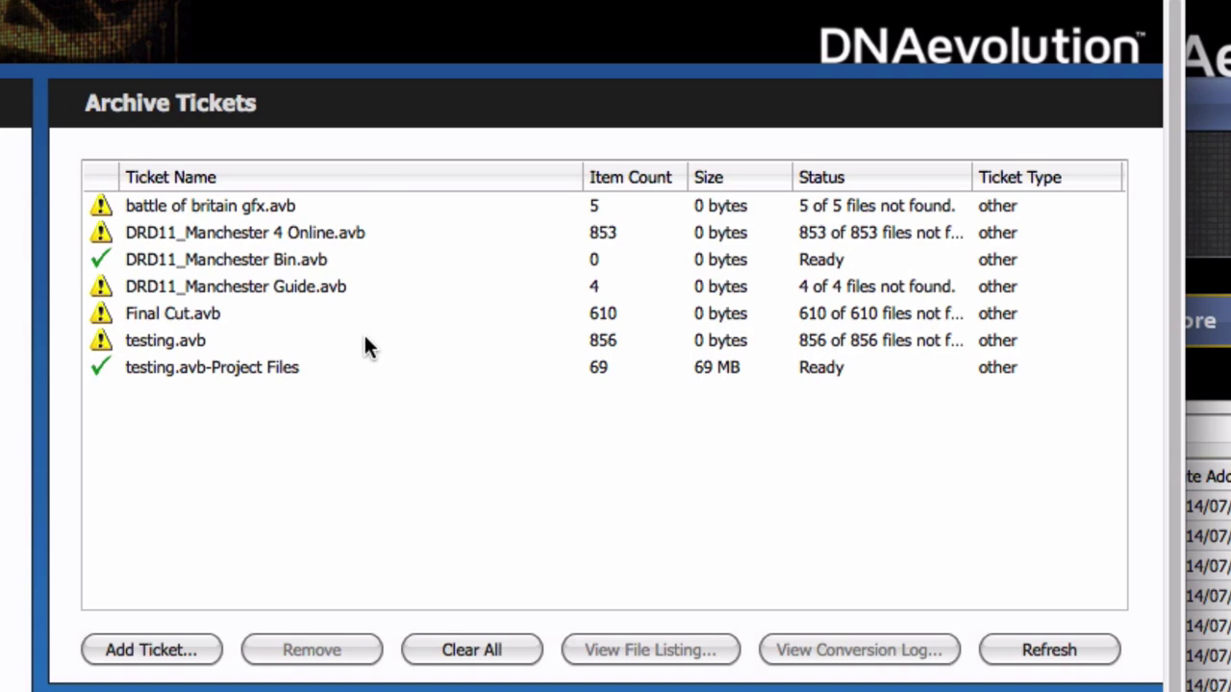
left_click(265, 243)
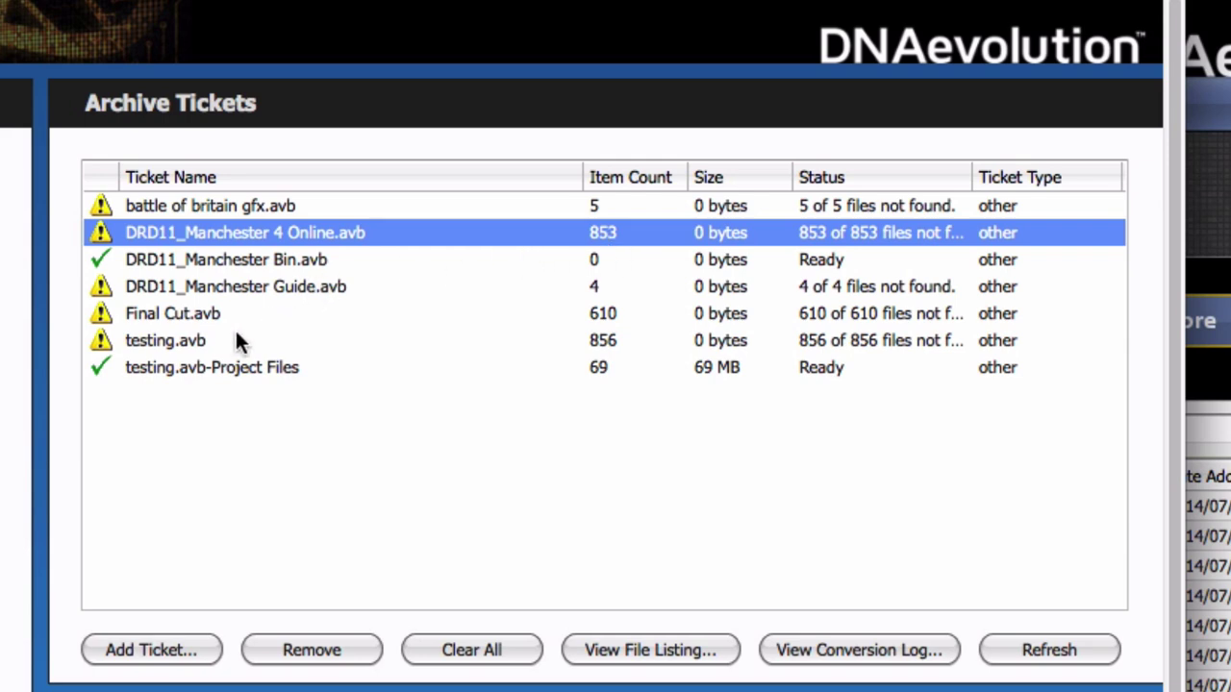
left_click(182, 317)
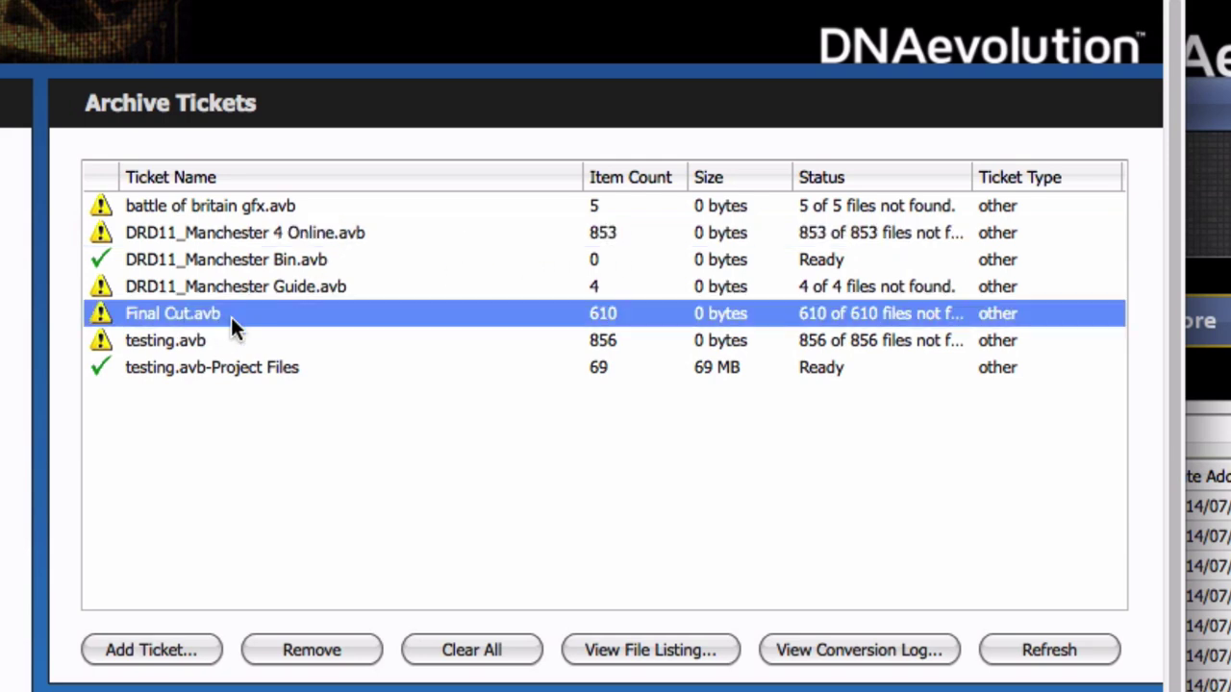
left_click(234, 289)
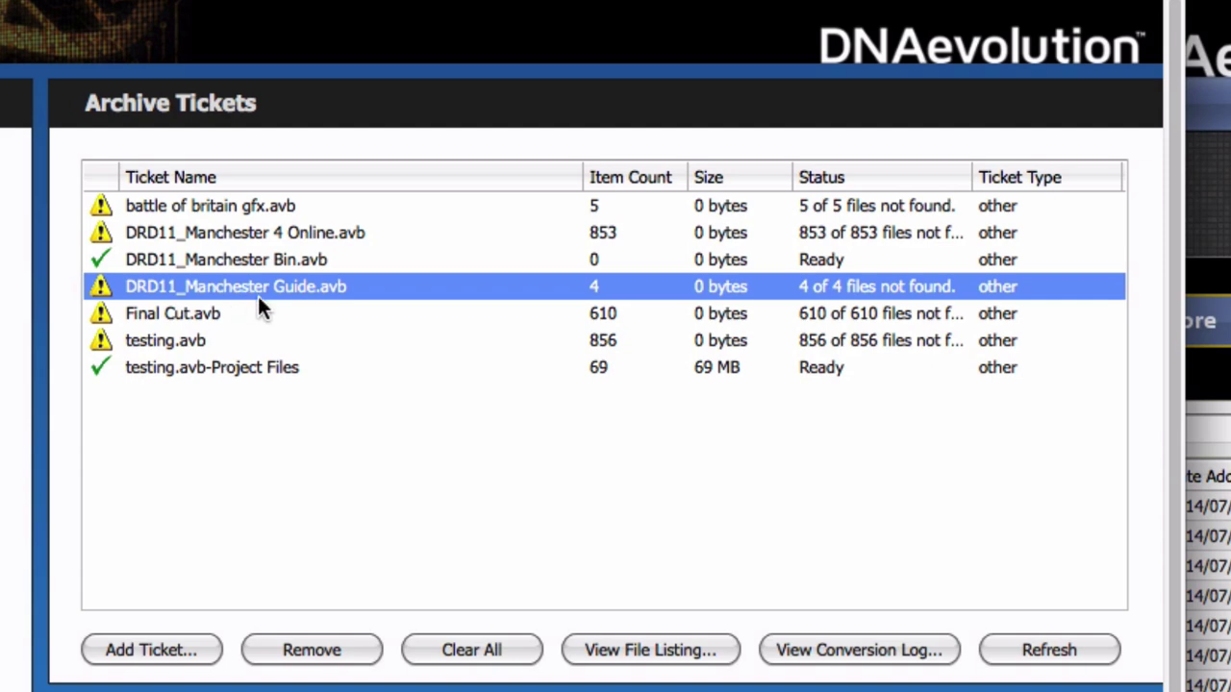
left_click(209, 204)
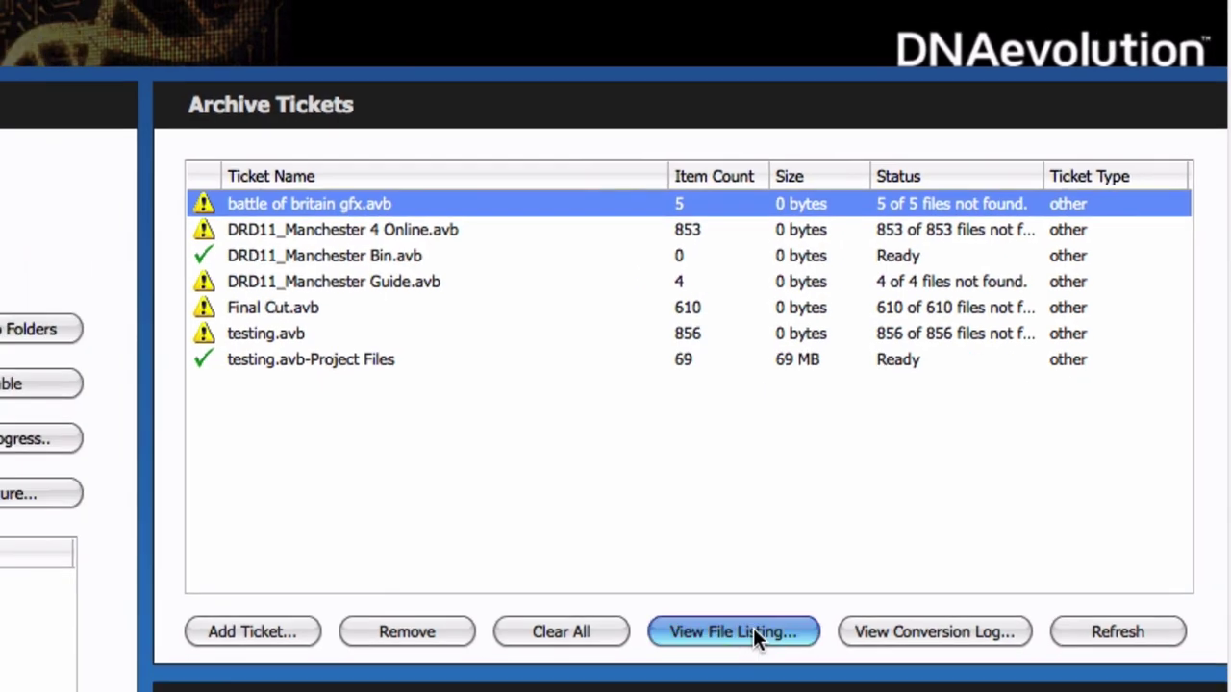
left_click(676, 655)
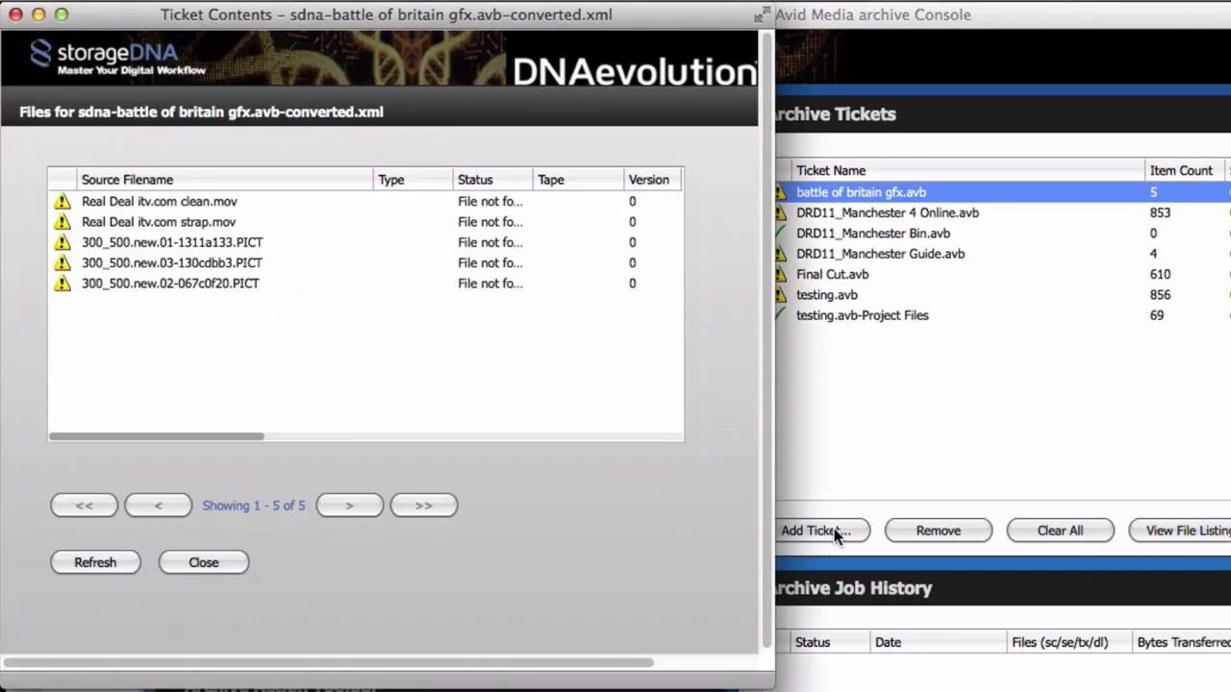
left_click_drag(771, 684, 1230, 672)
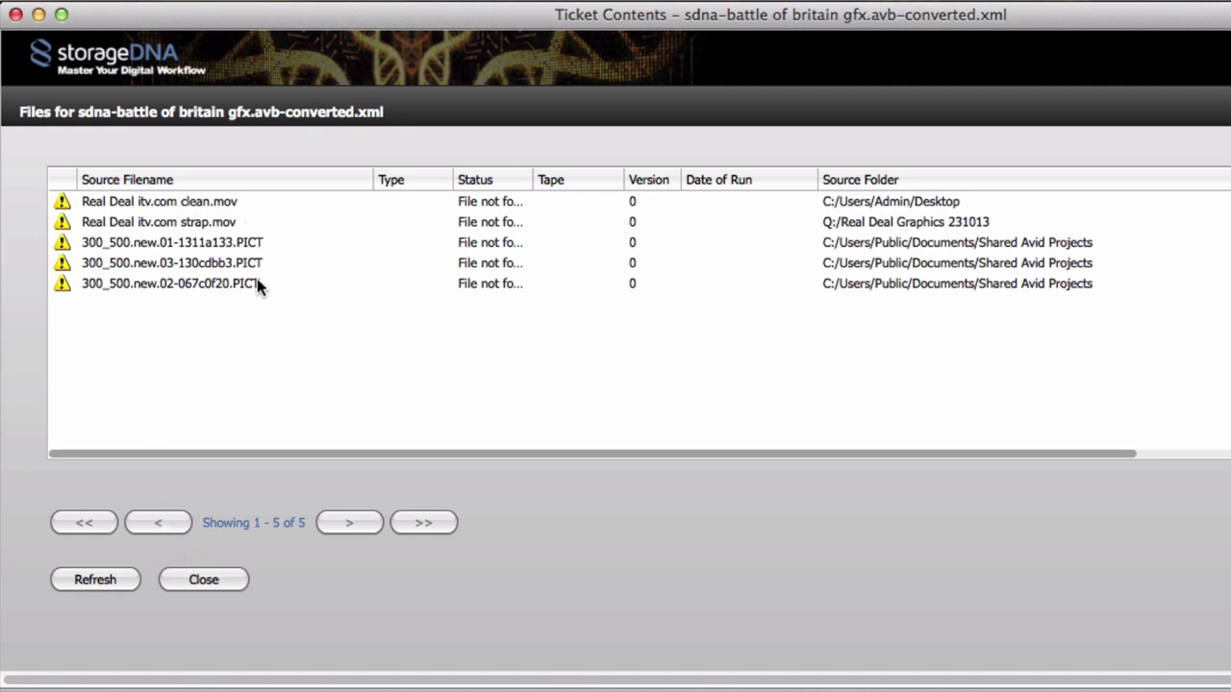
left_click(206, 581)
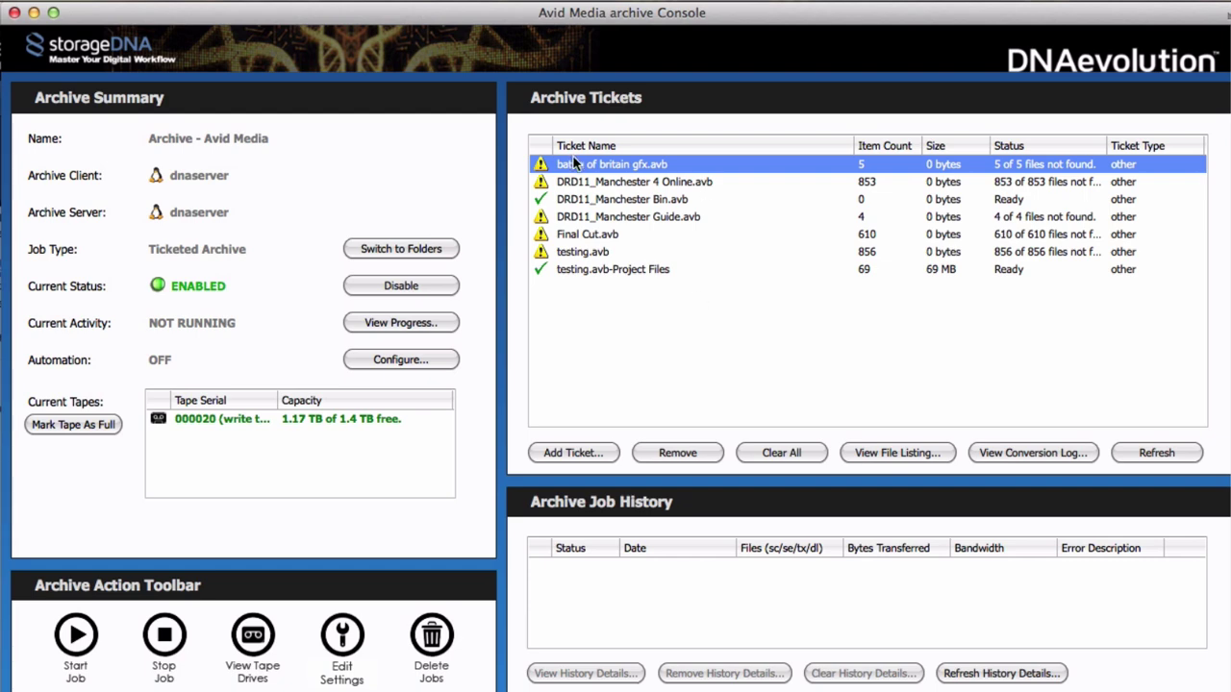
Step: Review the 69-file listing of the testing.avb-Project Files ticket, then close it
left_click(618, 273)
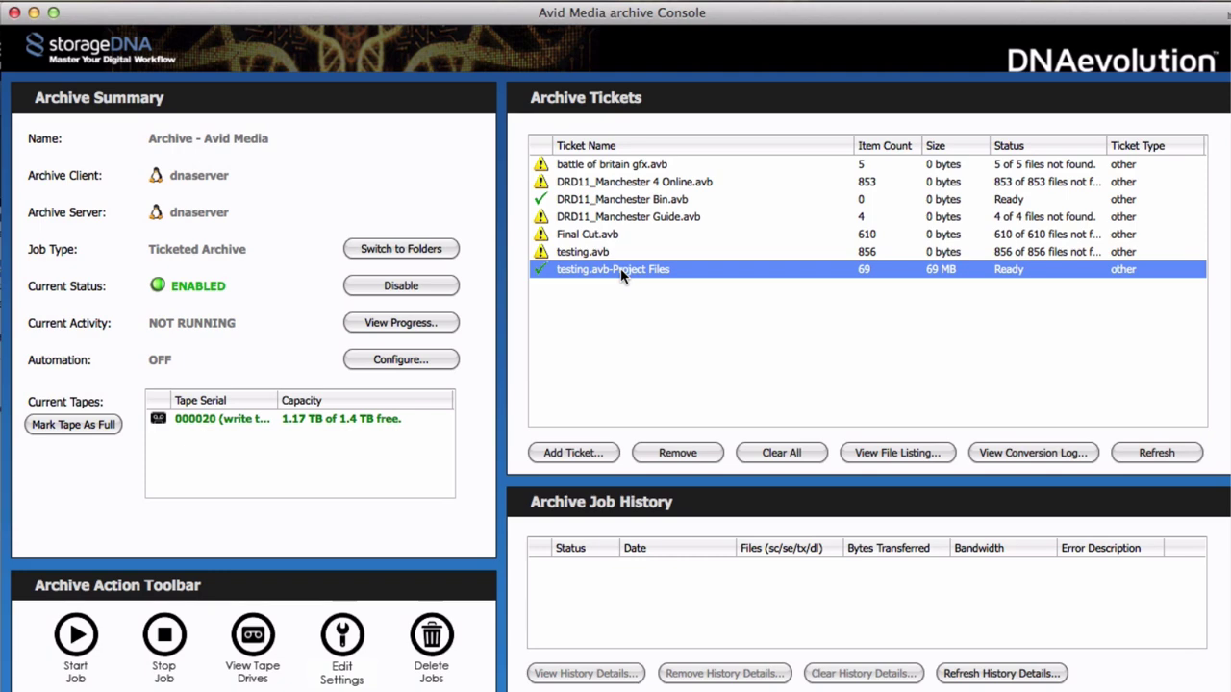
left_click(900, 453)
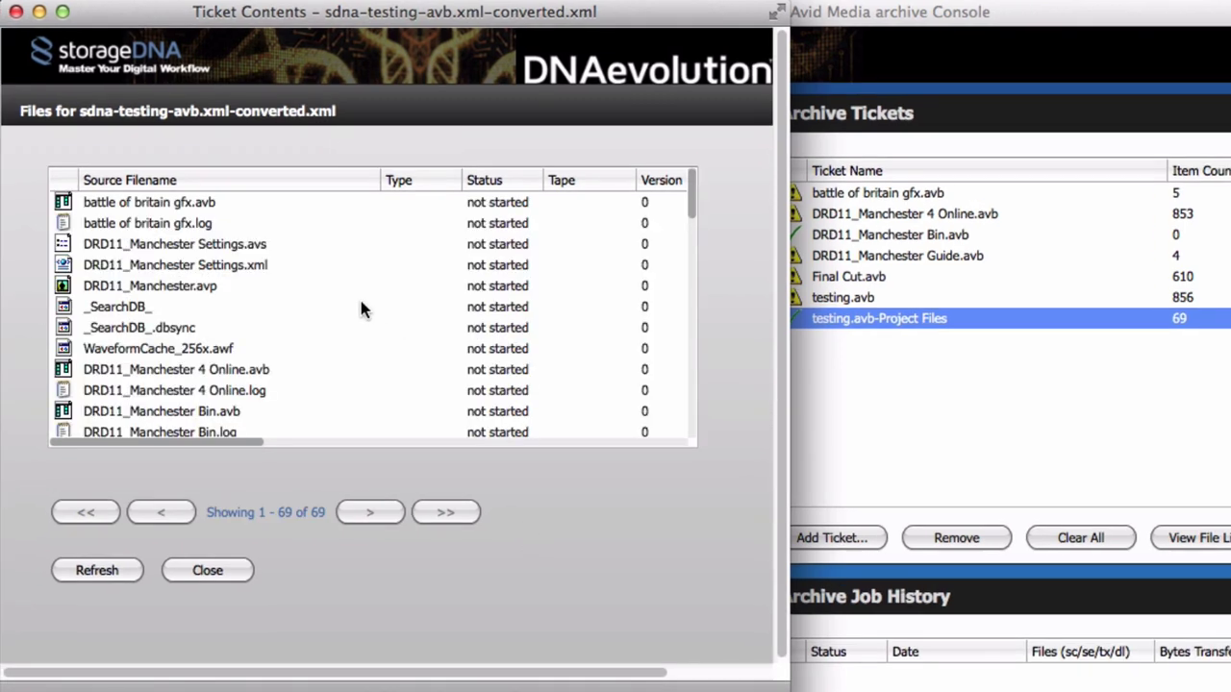
scroll(240, 322, "down", 2)
scroll(241, 329, "down", 5)
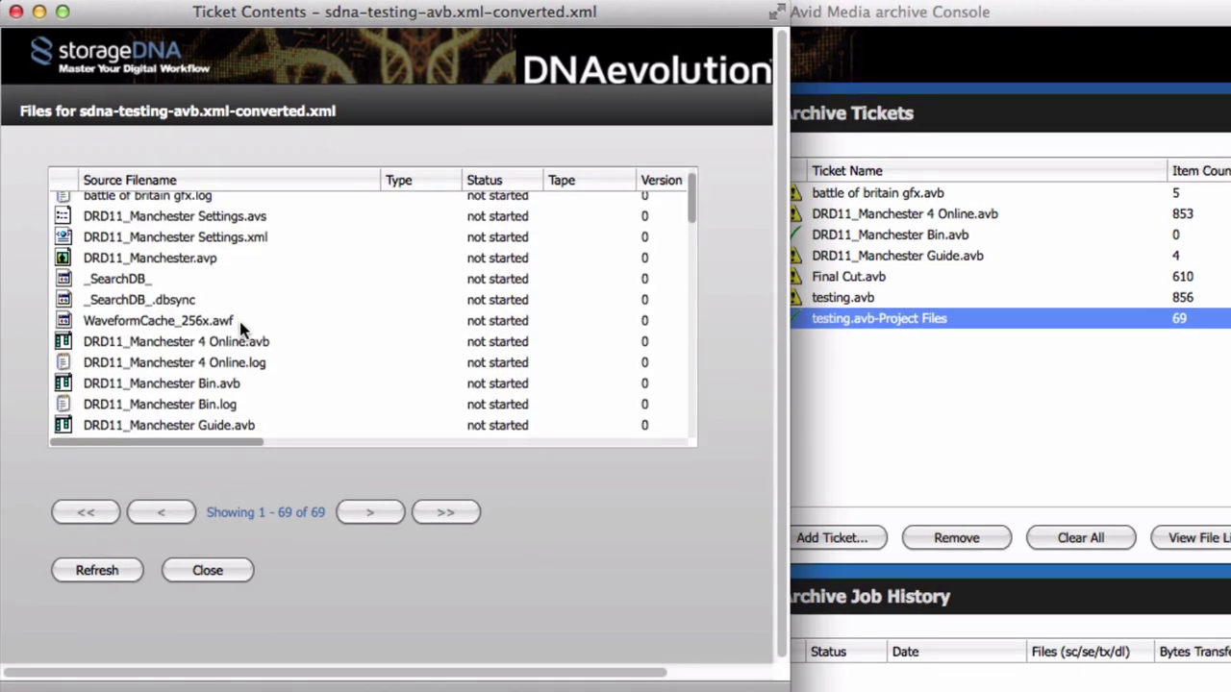
scroll(241, 329, "down", 15)
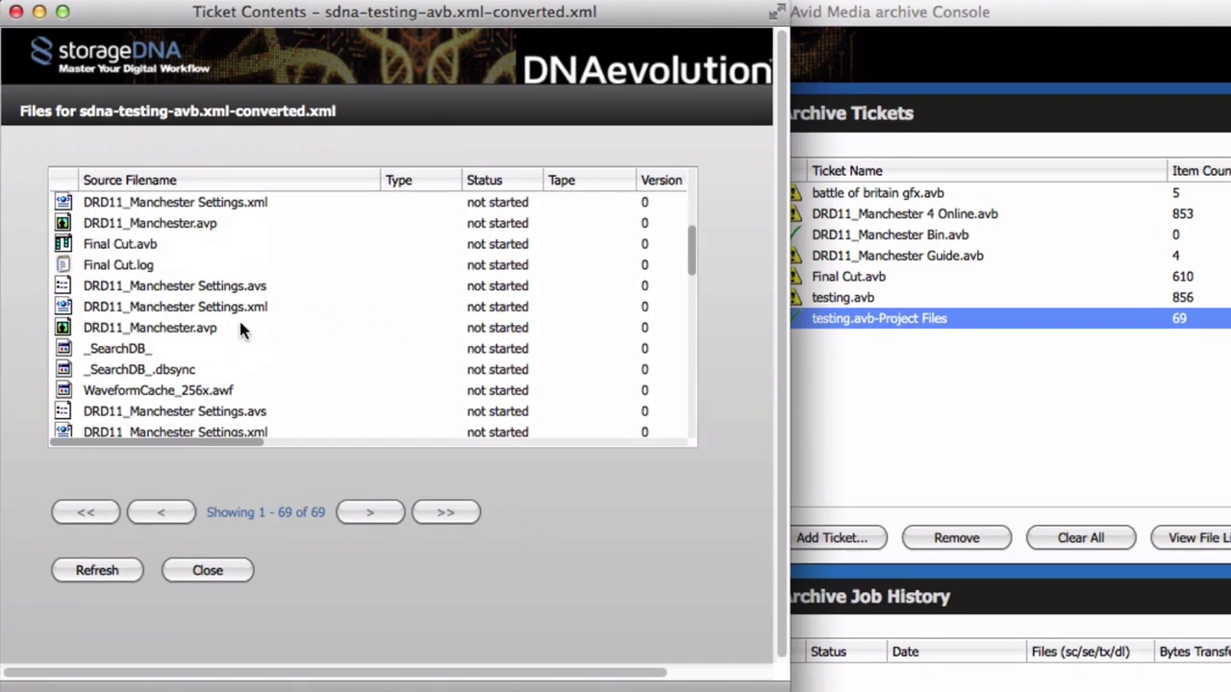
scroll(240, 329, "down", 3)
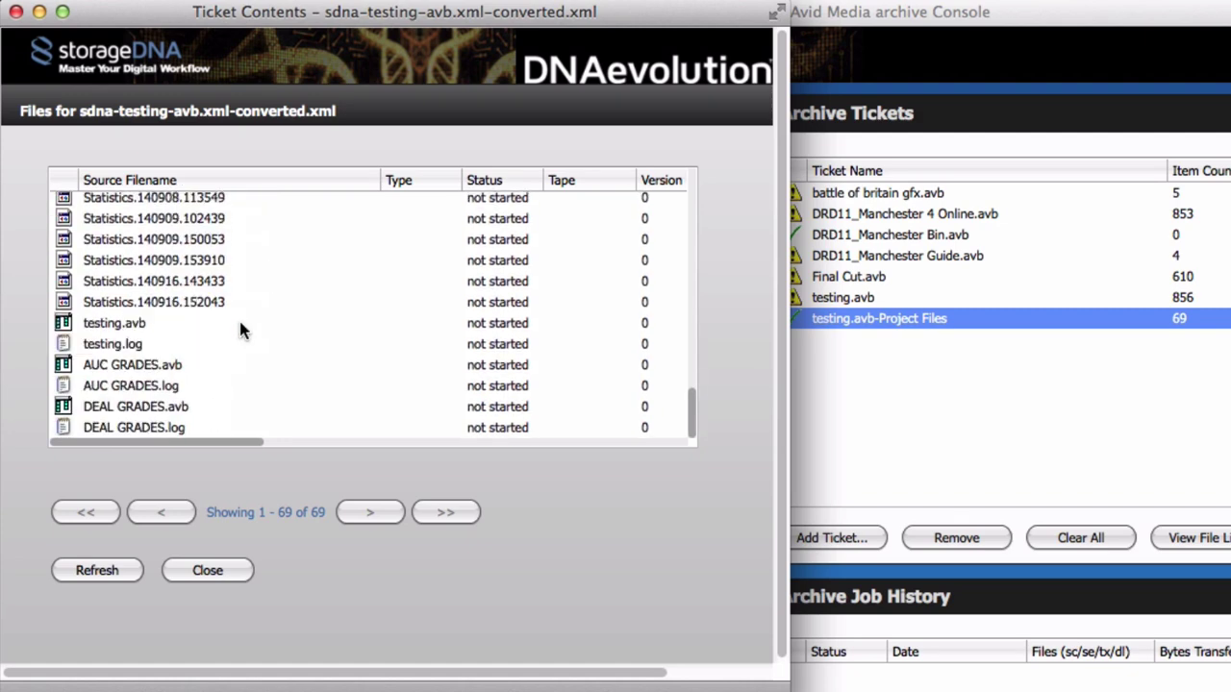
left_click(214, 571)
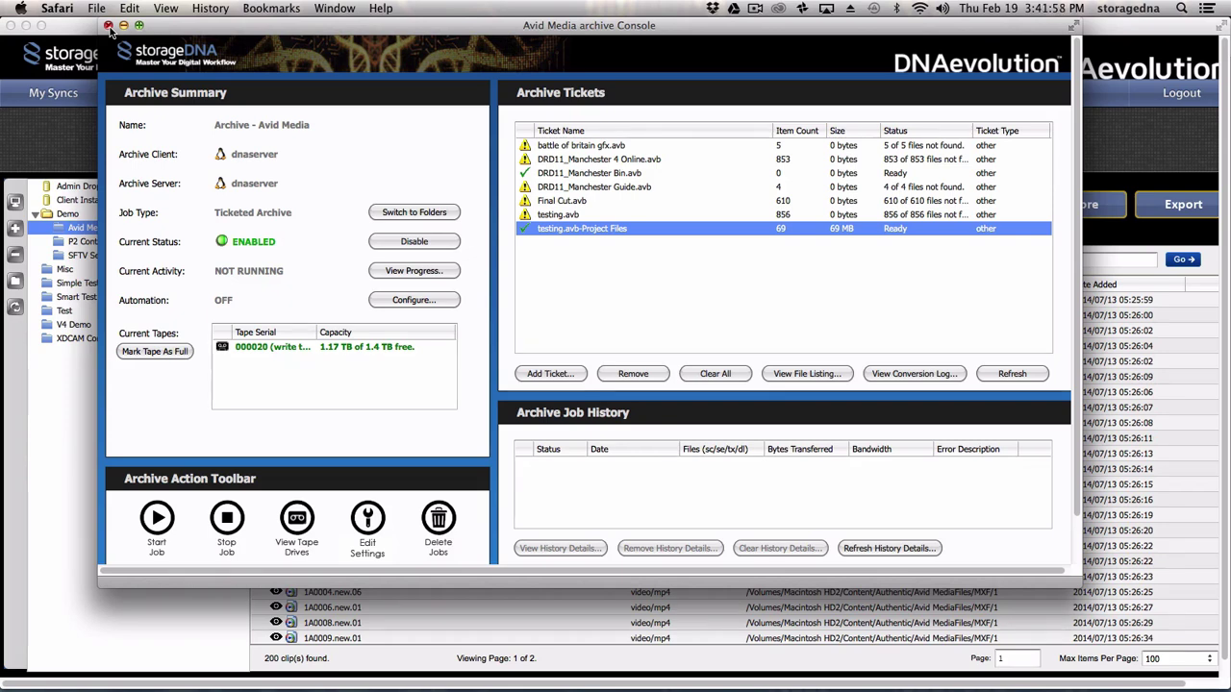
Step: Close the Avid Media archive console, returning to the 200-clip Avid Media listing
left_click(109, 26)
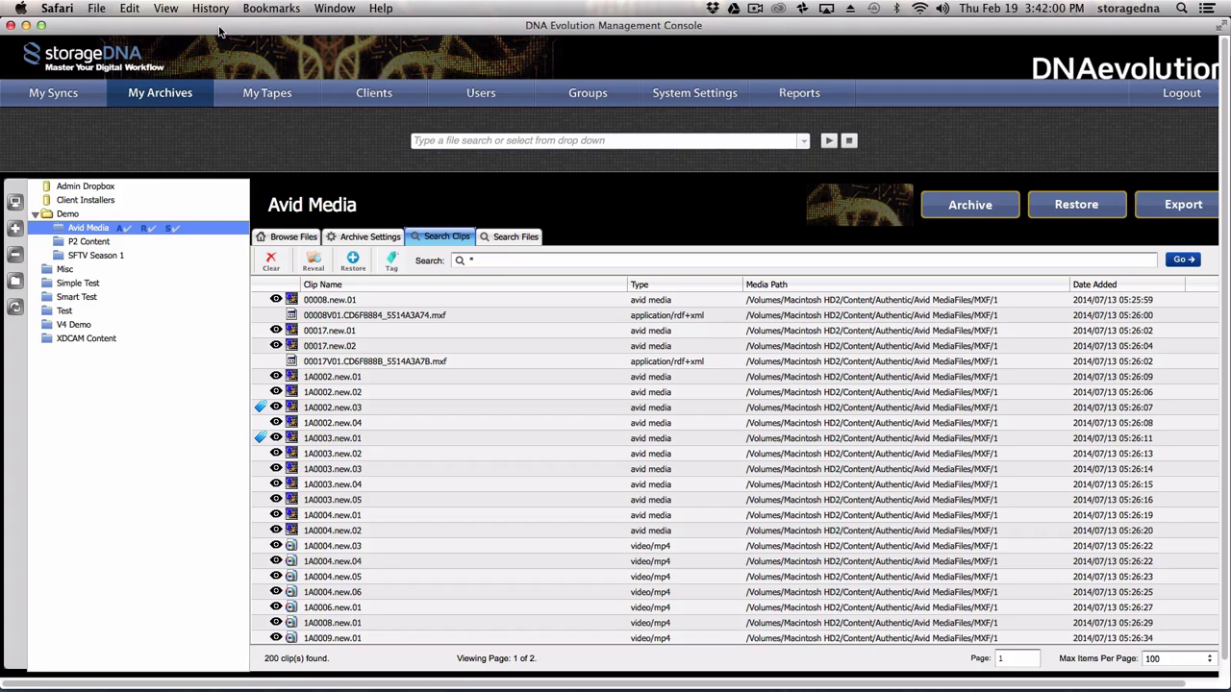